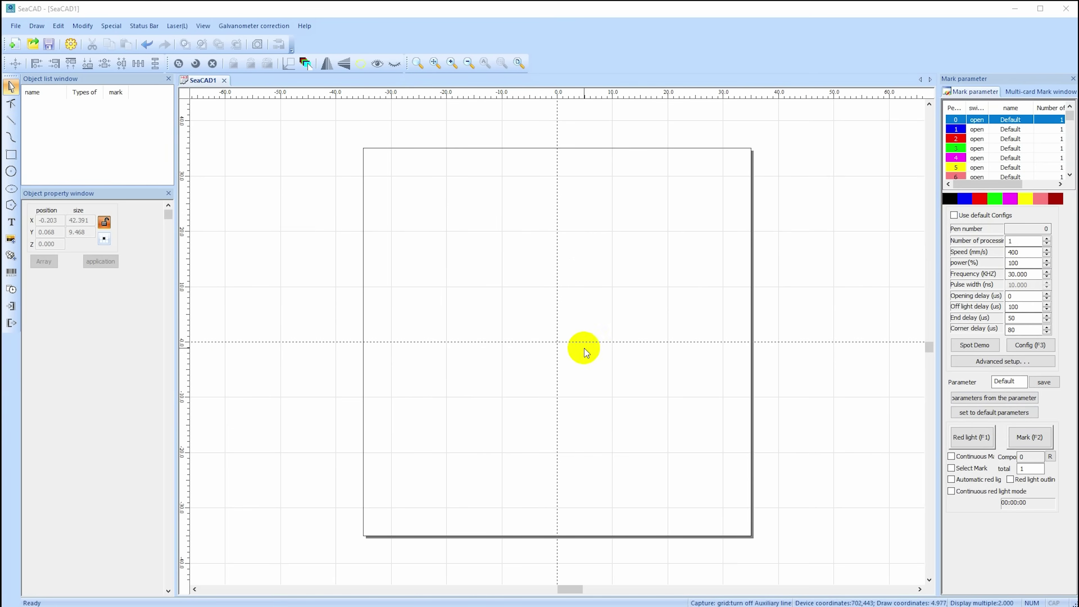
# Step: Try to open the program's help document
pyautogui.click(304, 27)
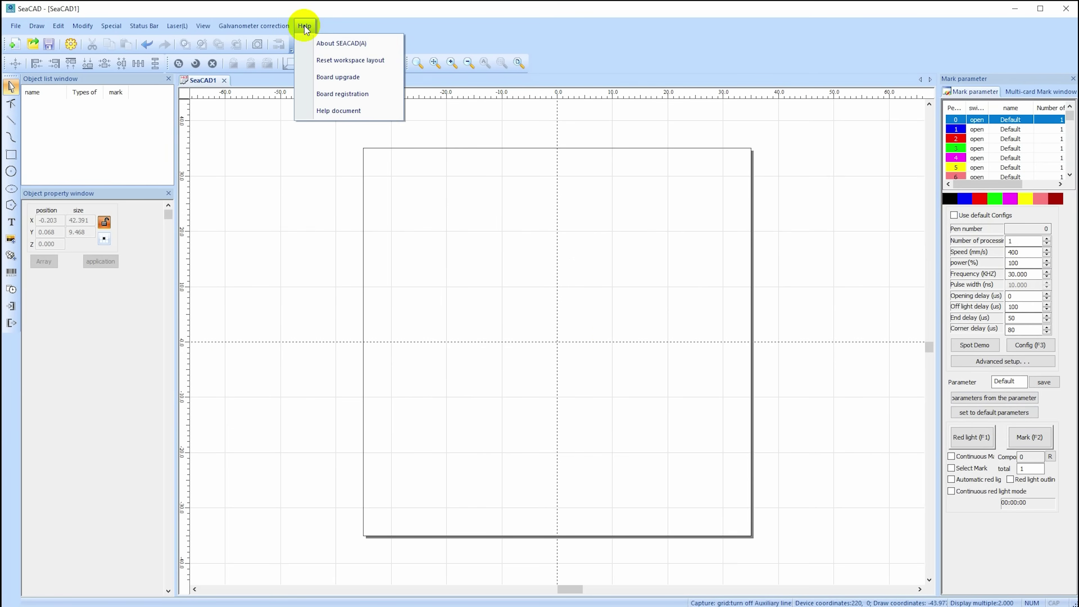
pyautogui.click(345, 111)
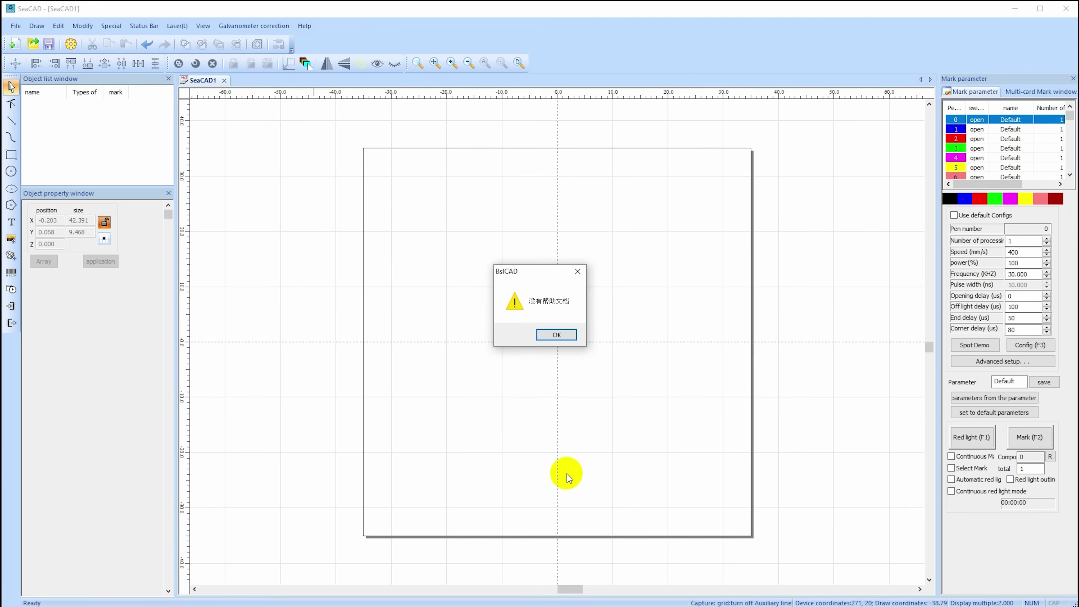
pyautogui.click(562, 336)
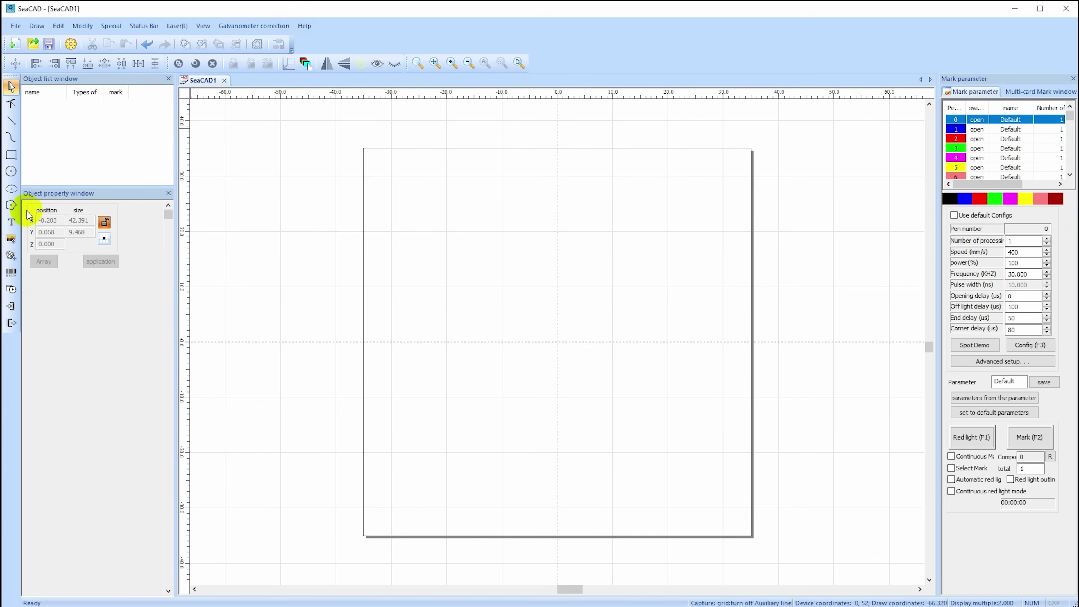
# Step: Draw a rectangle about 48 by 41 mm around the work area's centre and fill it with 0.01 mm line spacing
pyautogui.click(11, 155)
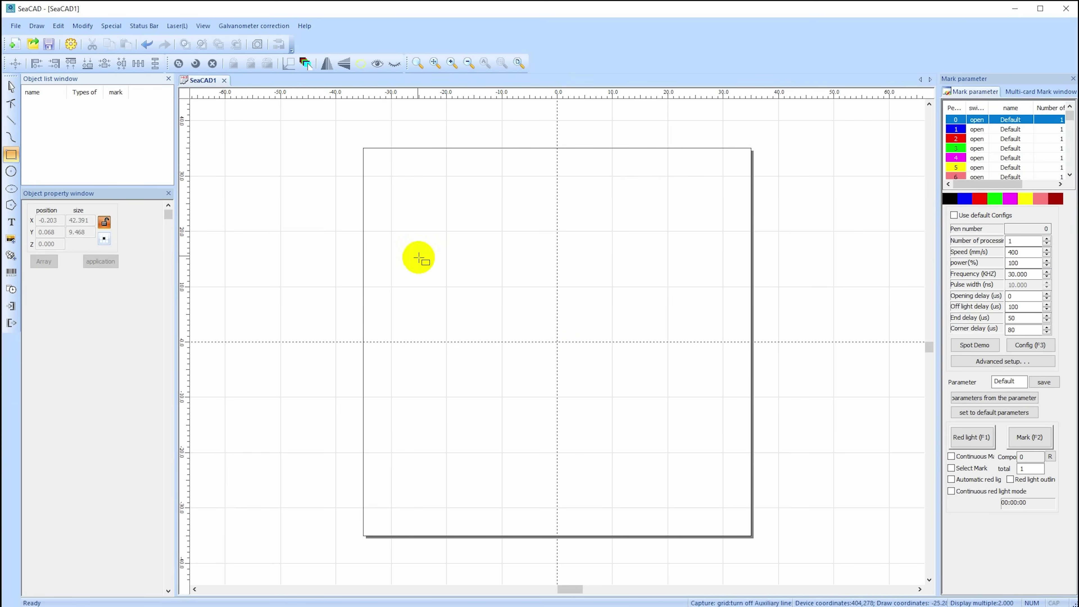
pyautogui.moveTo(423, 233); pyautogui.dragTo(687, 457)
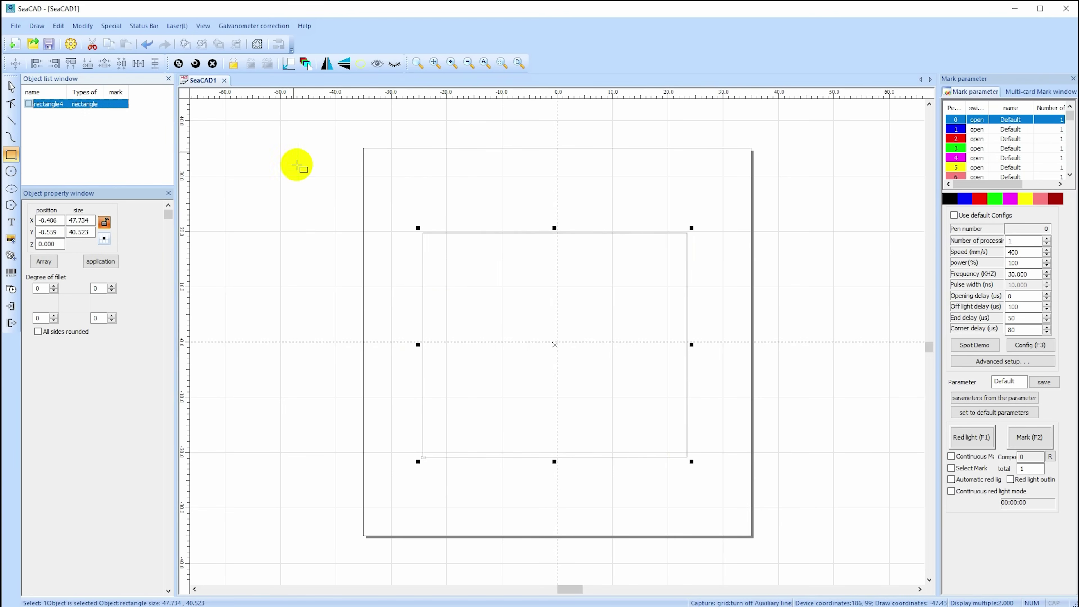
pyautogui.click(258, 44)
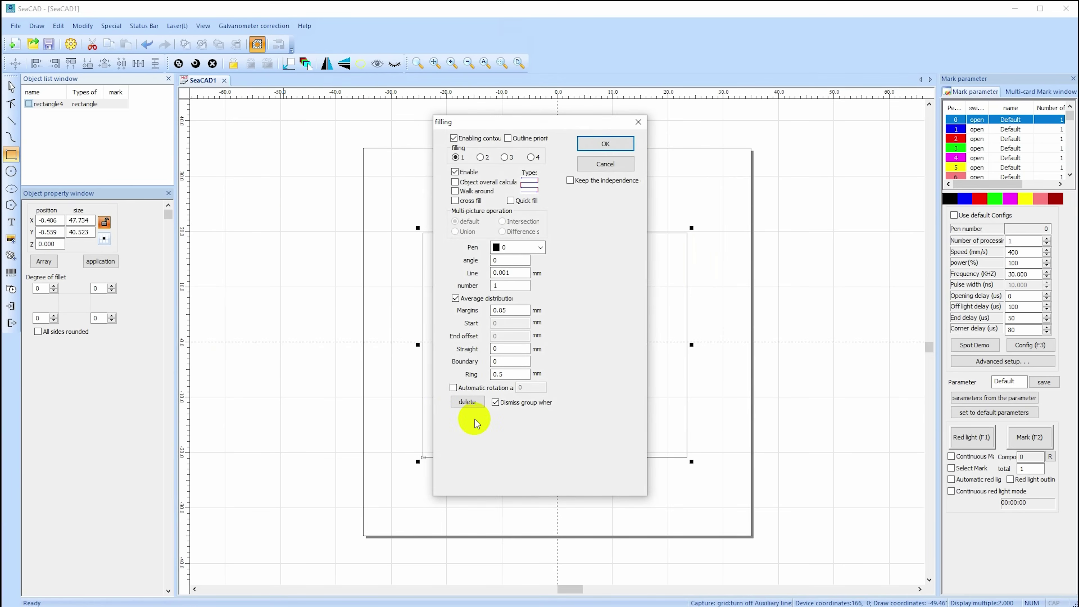
pyautogui.moveTo(513, 271); pyautogui.dragTo(483, 273)
pyautogui.click(513, 272)
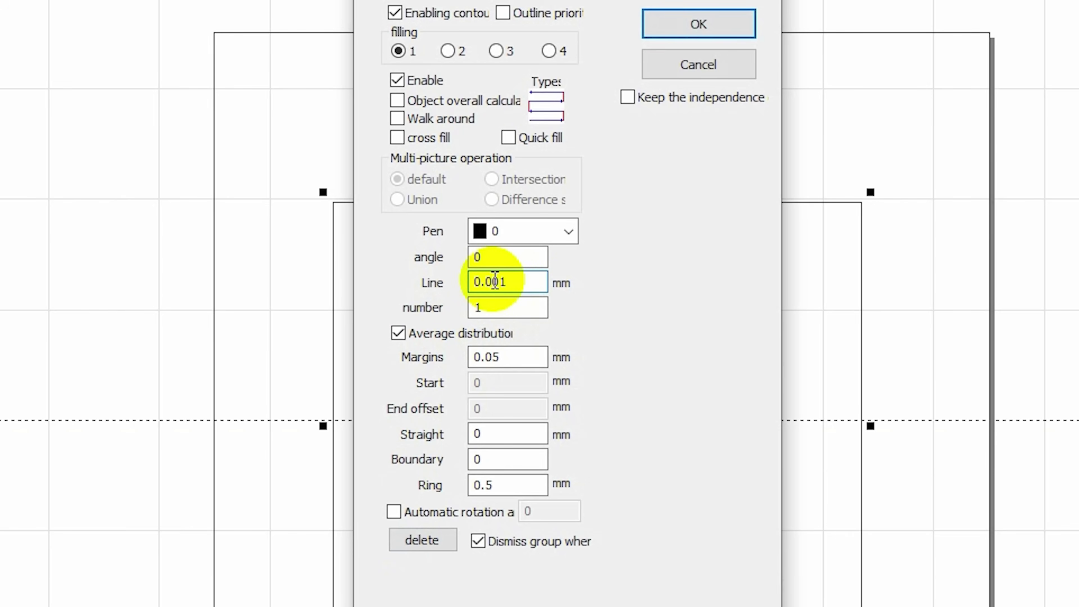
pyautogui.moveTo(495, 282); pyautogui.dragTo(517, 280)
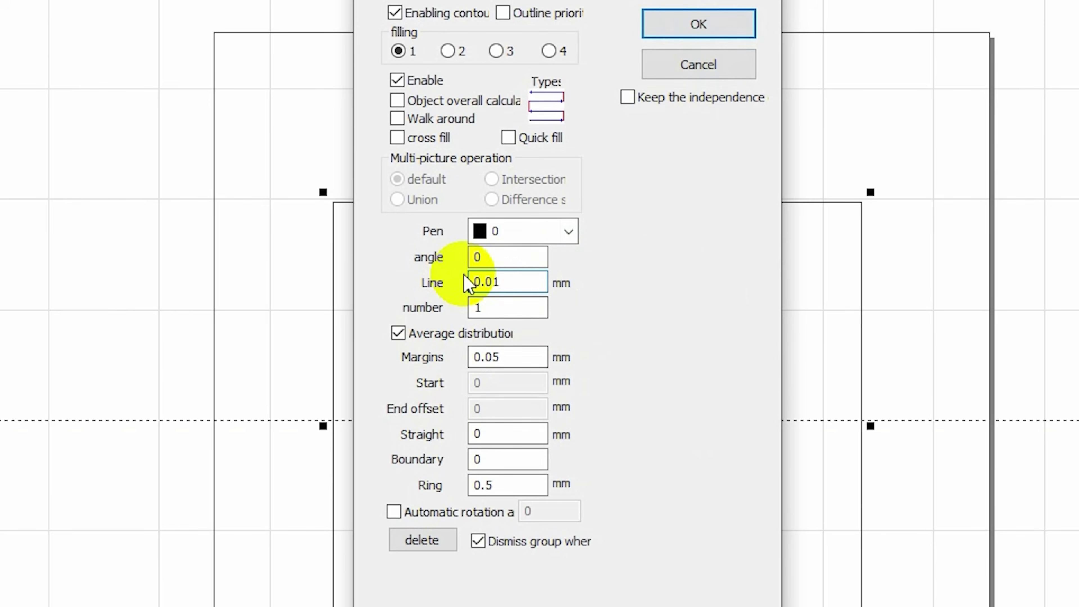
pyautogui.click(698, 26)
pyautogui.moveTo(789, 283)
pyautogui.mouseDown()
pyautogui.moveTo(417, 531)
pyautogui.moveTo(469, 518)
pyautogui.mouseUp()
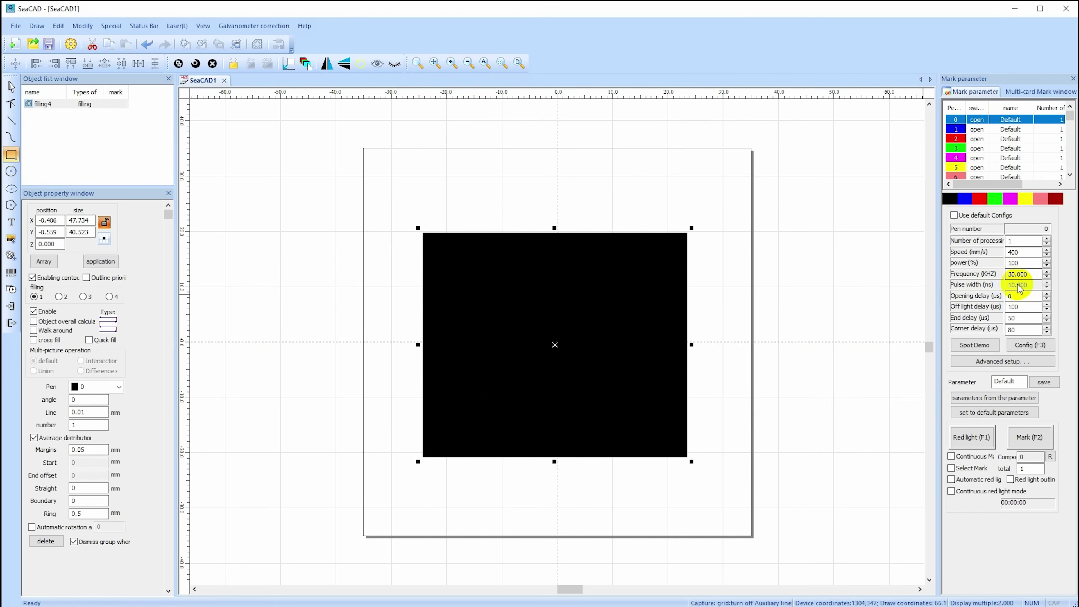
# Step: Examine the speed and power marking parameters of pen 0
pyautogui.doubleClick(1019, 251)
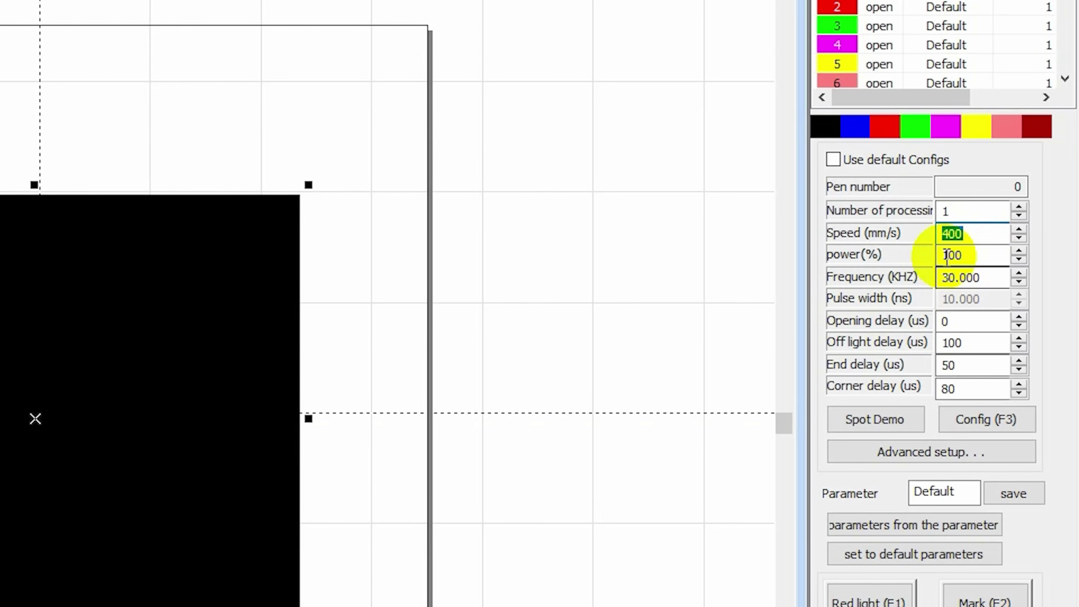
pyautogui.doubleClick(976, 255)
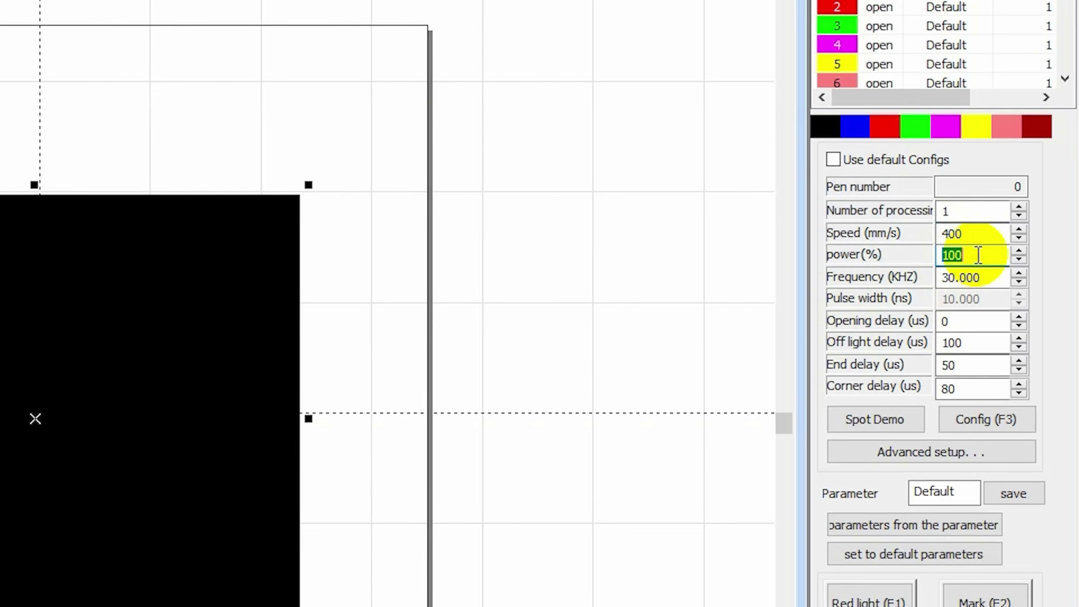
pyautogui.doubleClick(976, 234)
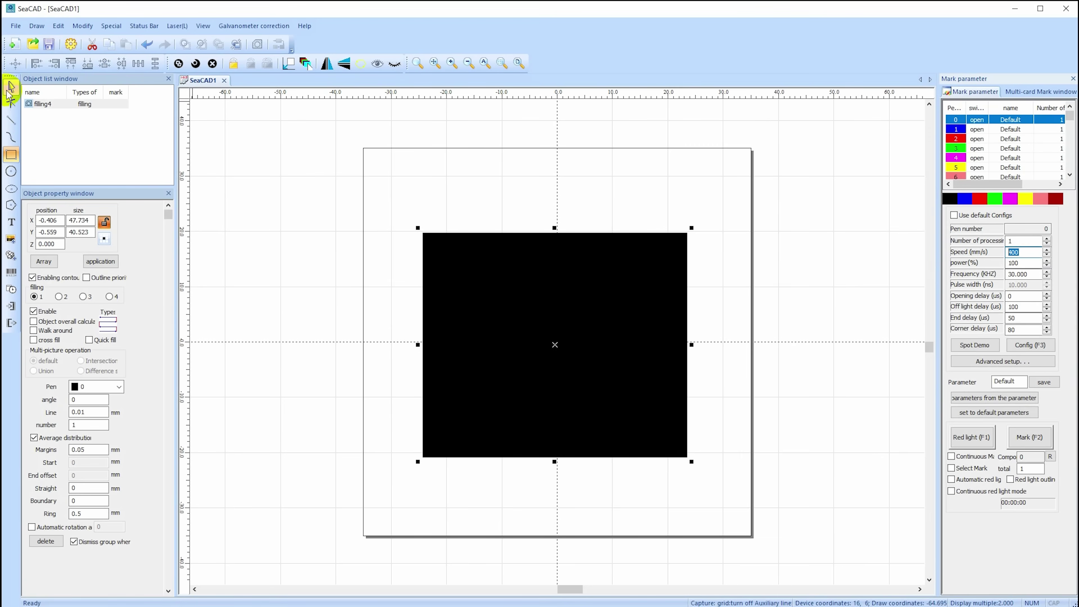
# Step: Try to set the filled rectangle's line spacing to 0.005 mm, then deselect the rectangle
pyautogui.click(11, 88)
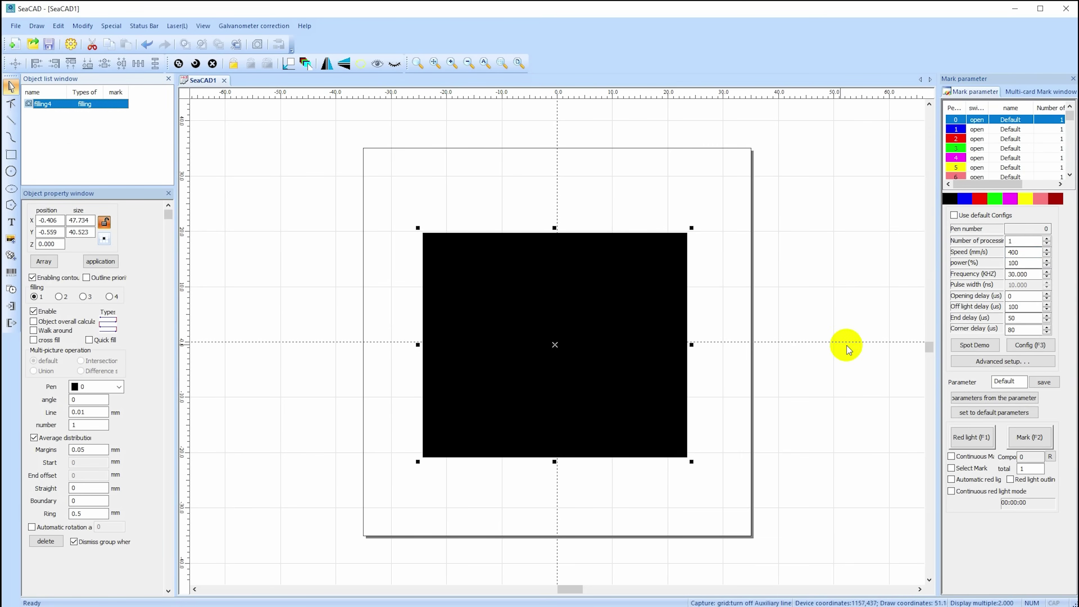
pyautogui.click(422, 307)
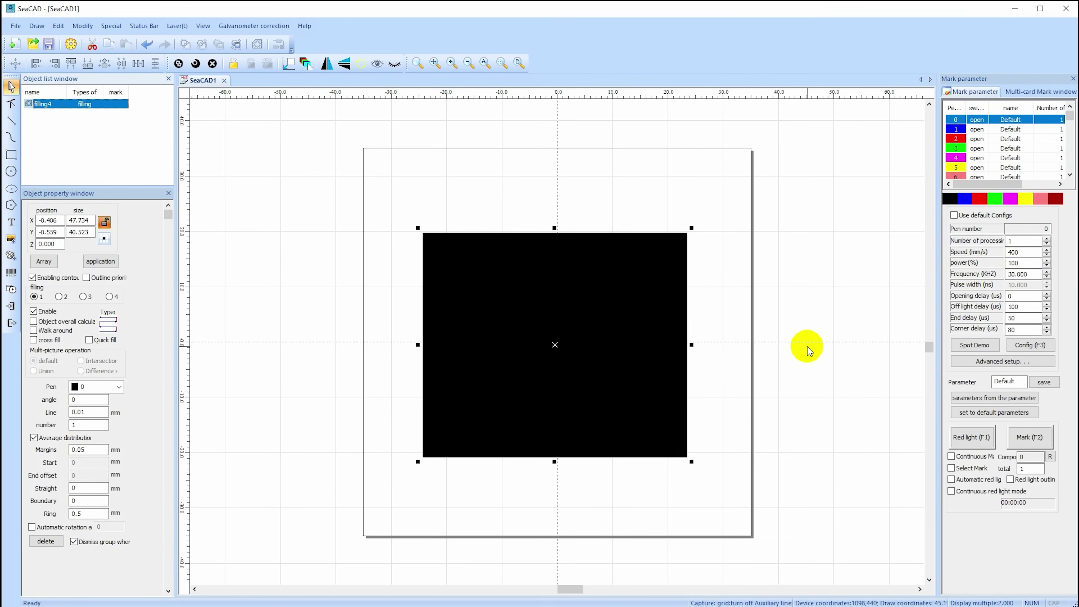
pyautogui.click(804, 336)
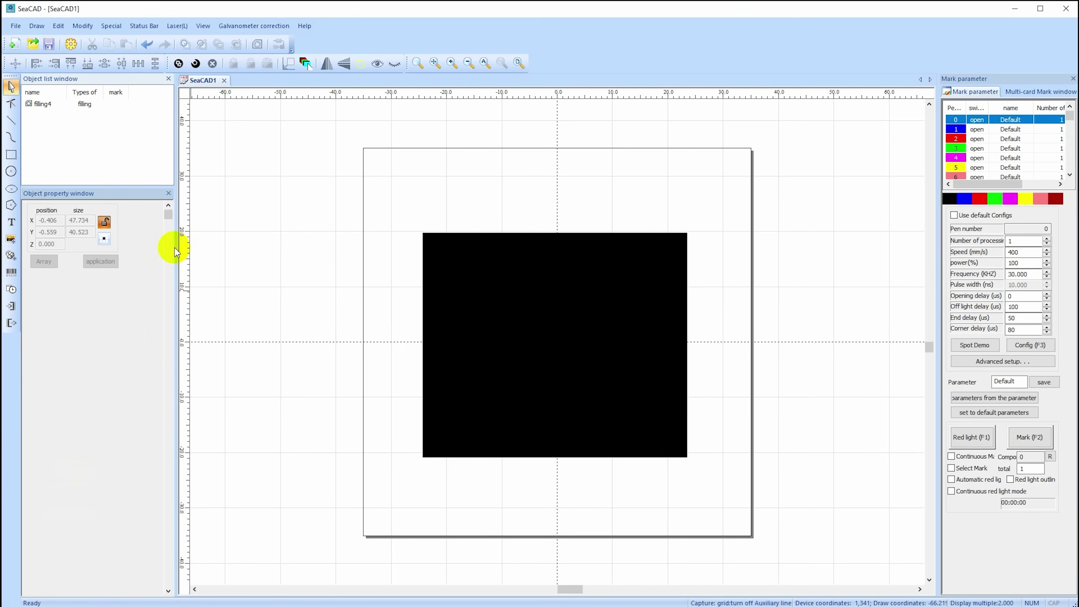
pyautogui.click(506, 262)
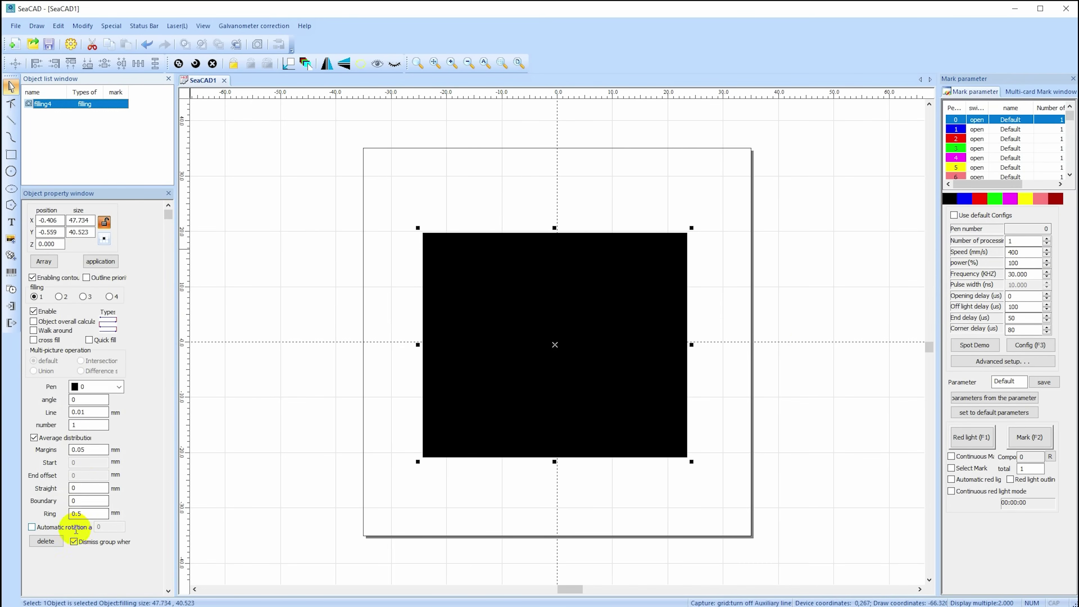
pyautogui.click(88, 414)
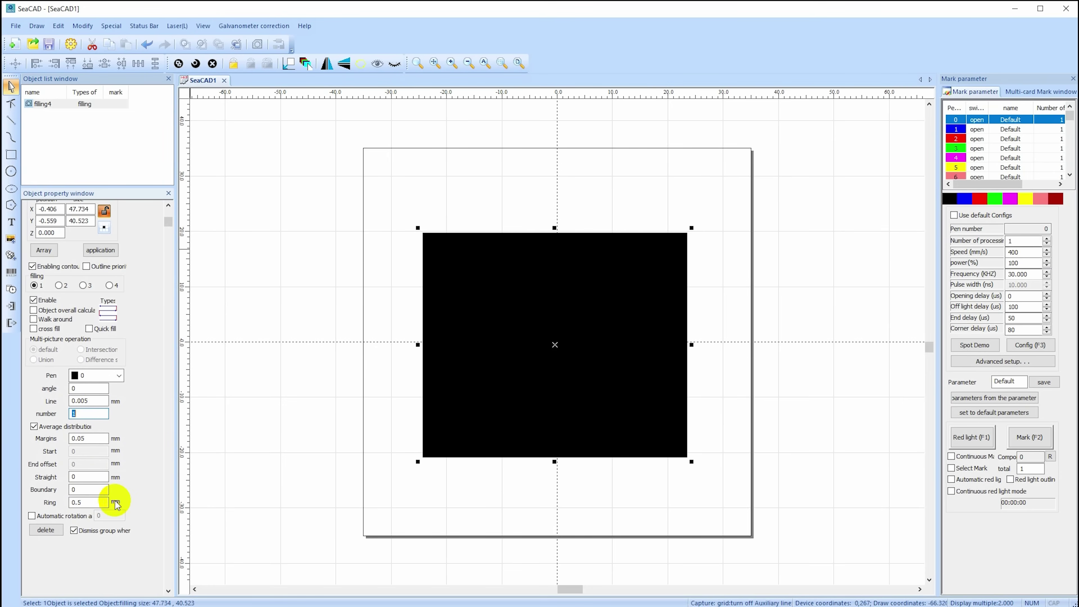
pyautogui.scroll(-5, 114, 502)
pyautogui.scroll(5, 116, 501)
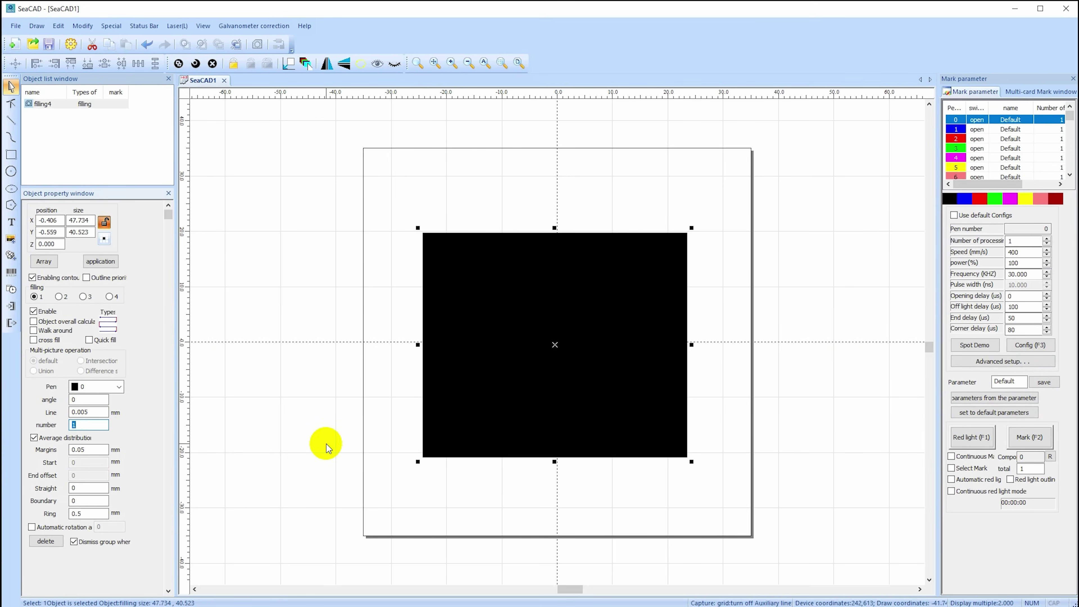
pyautogui.click(281, 189)
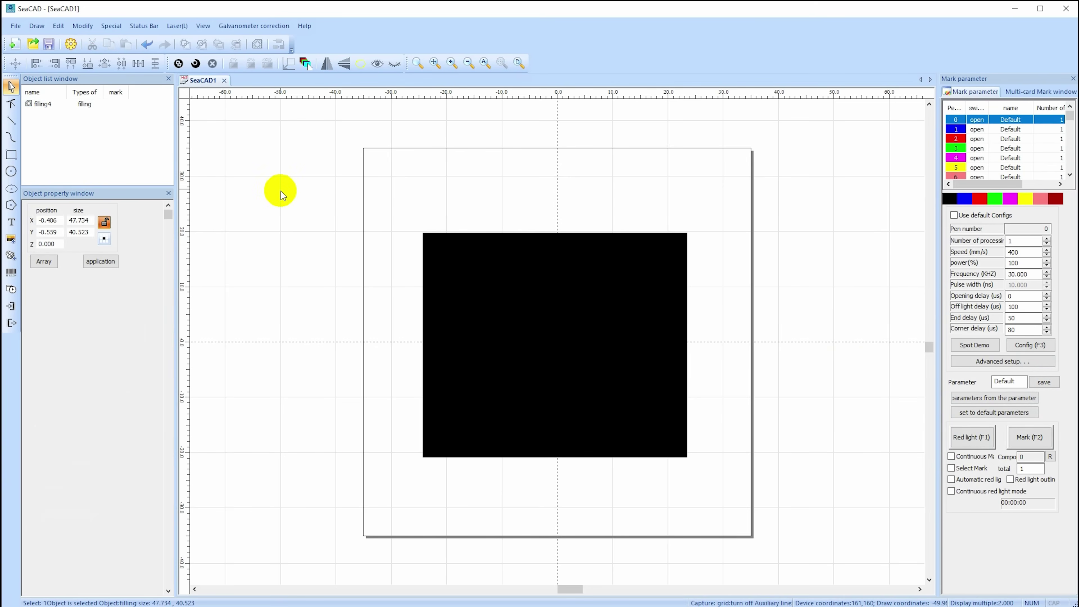
# Step: Reselect the filled rectangle, set its fill line spacing to 0.005 mm and apply the change
pyautogui.click(565, 303)
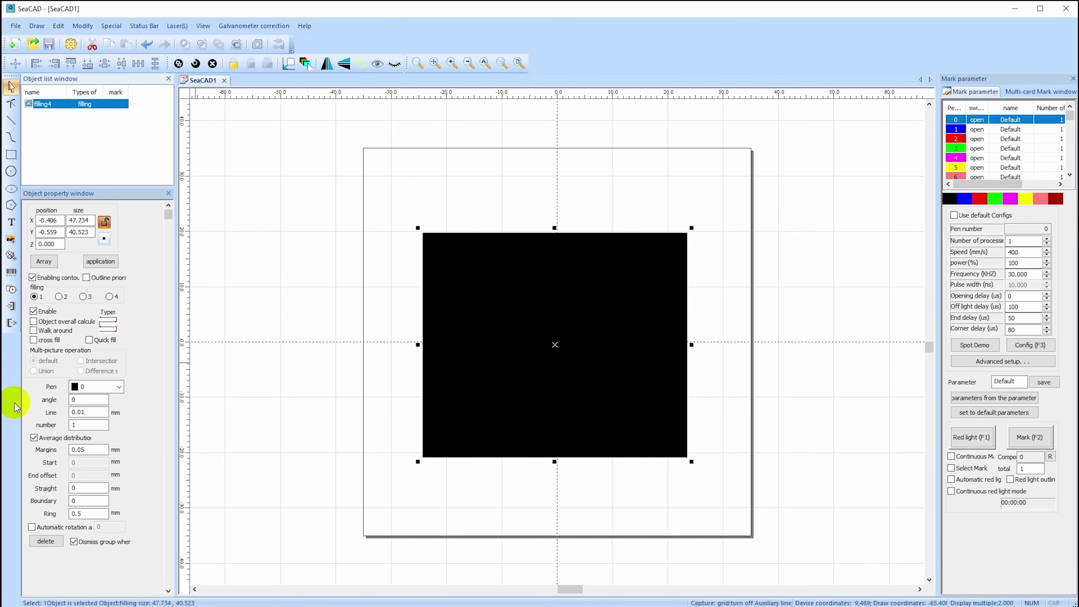
pyautogui.click(83, 412)
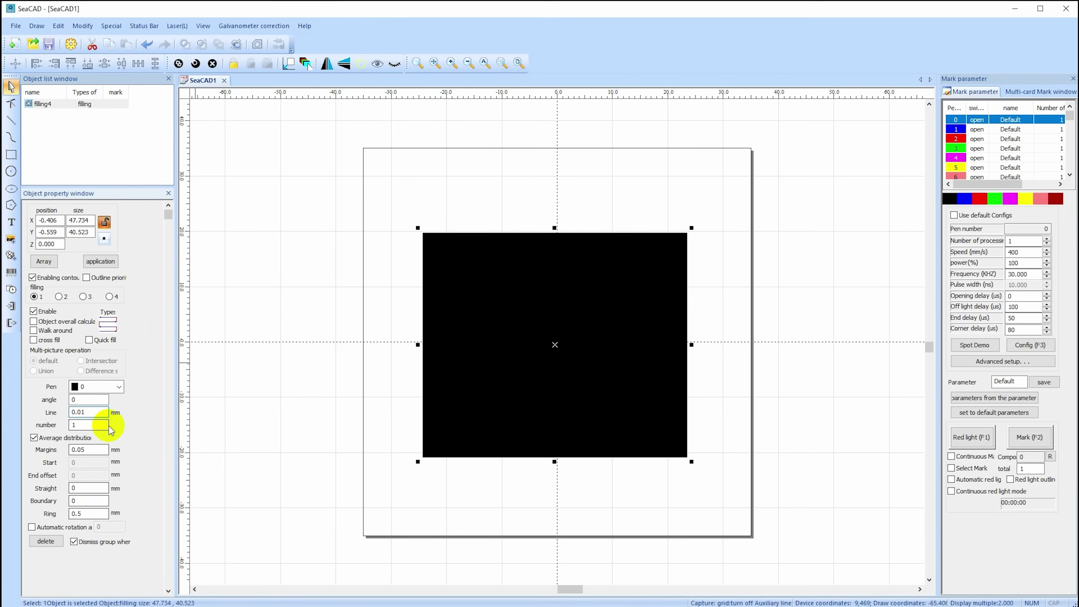
pyautogui.press('BackSpace')
pyautogui.write('0.')
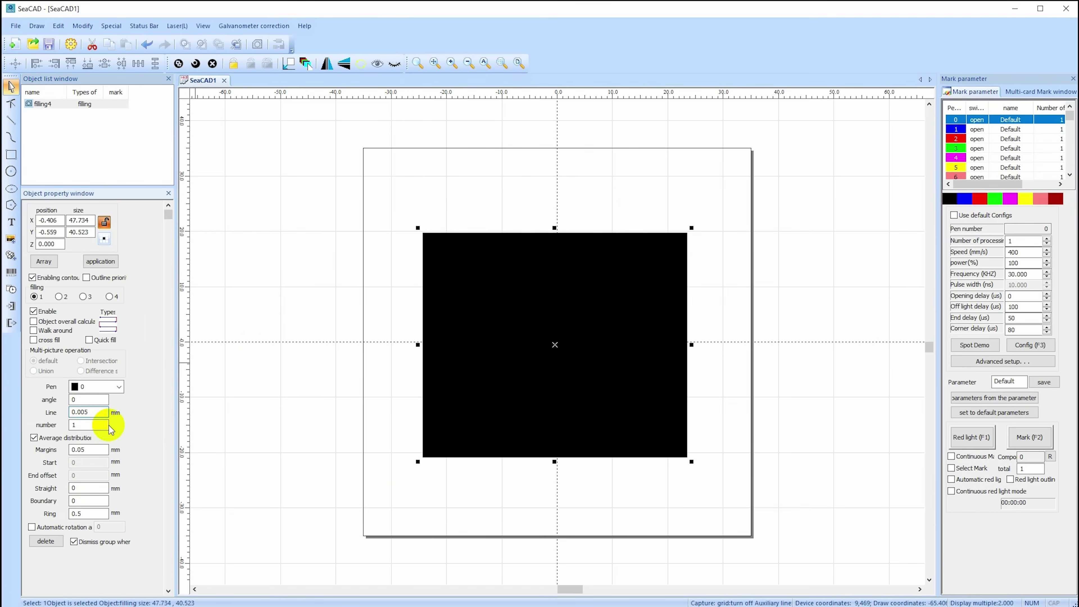
pyautogui.write('5')
pyautogui.press('Return')
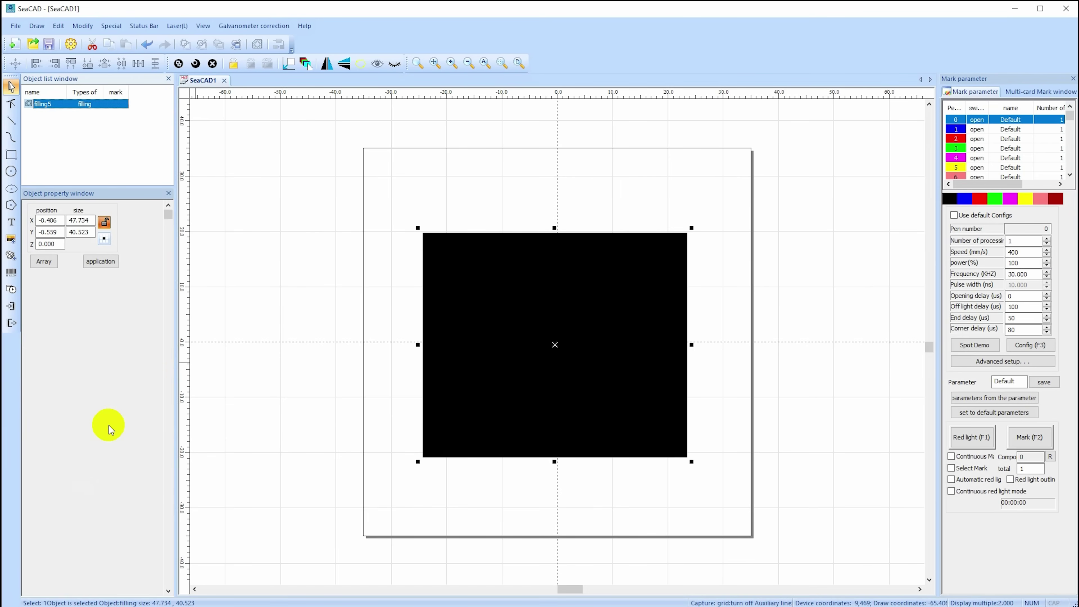
# Step: Delete the filled rectangle from the work area
pyautogui.moveTo(585, 232); pyautogui.dragTo(603, 310)
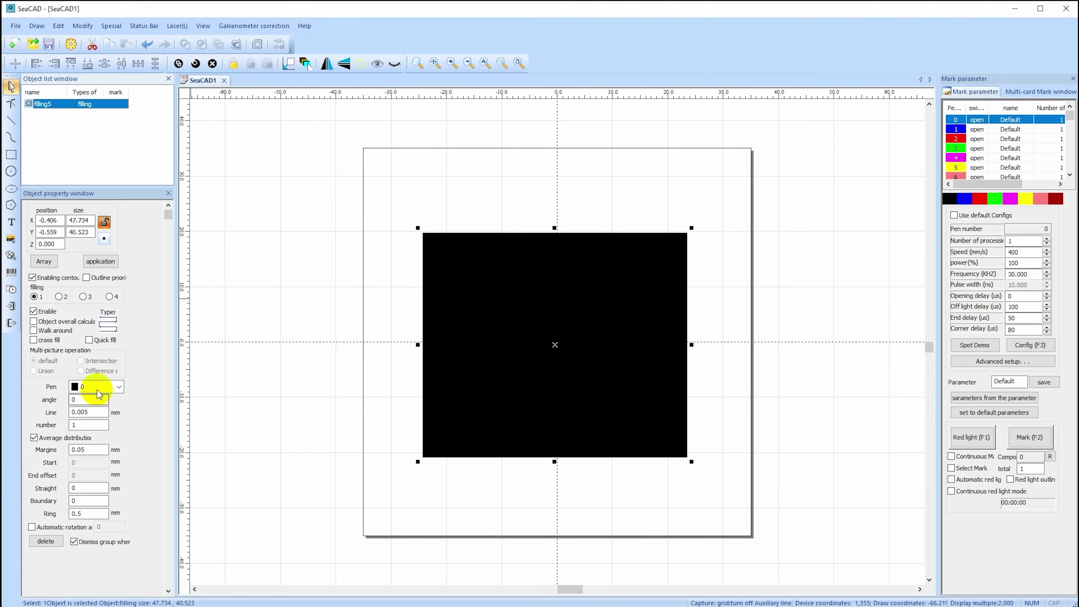
pyautogui.click(576, 360)
pyautogui.click(441, 410)
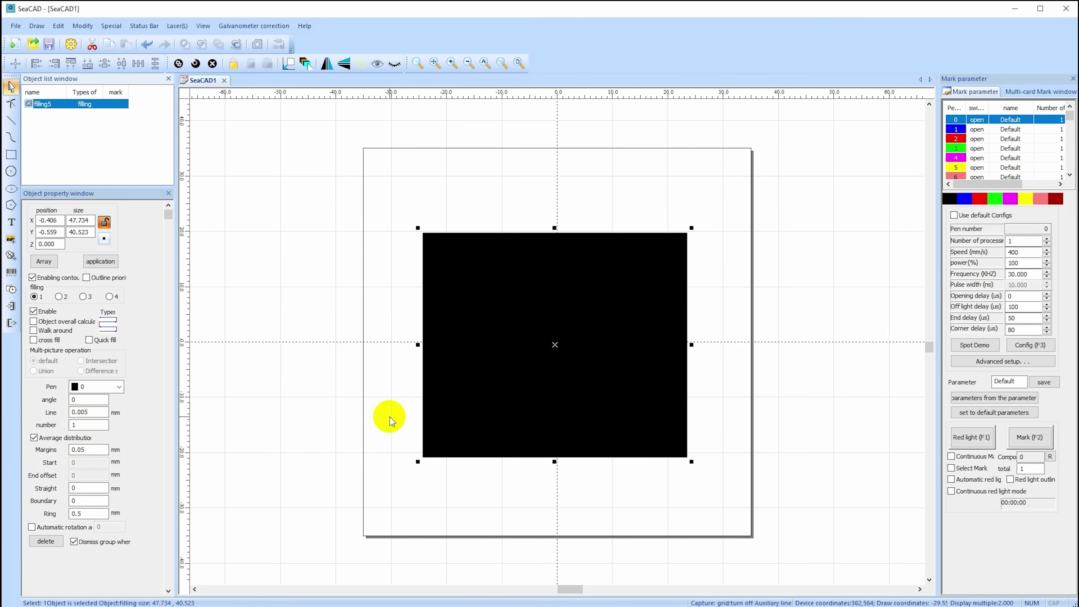
pyautogui.click(621, 299)
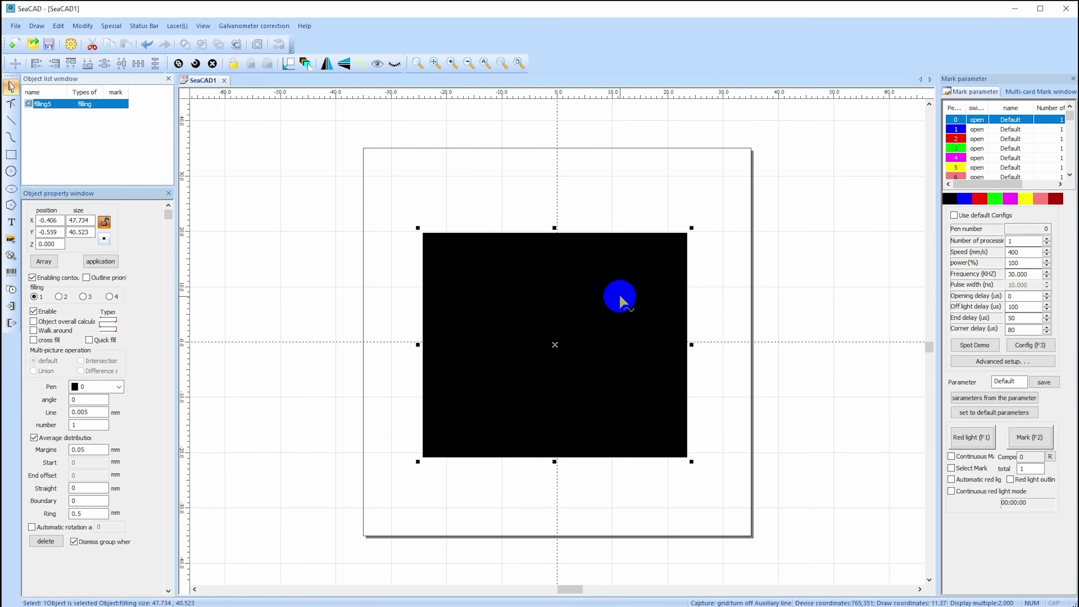
pyautogui.press('Delete')
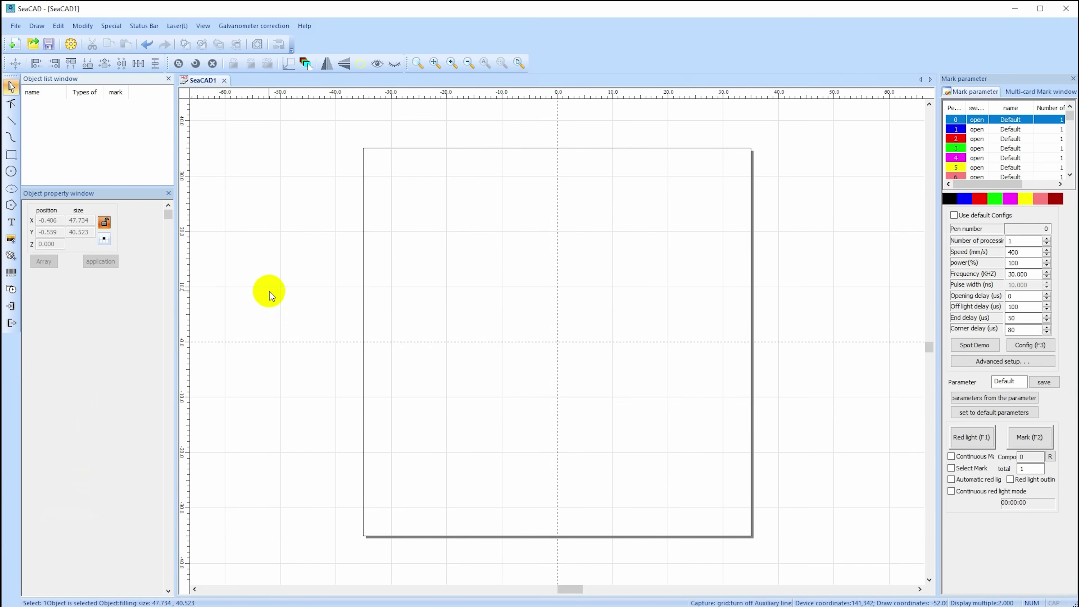
# Step: Try to import the vector file CLOUGH42-only-outline.ai from the Graphics folder
pyautogui.click(11, 257)
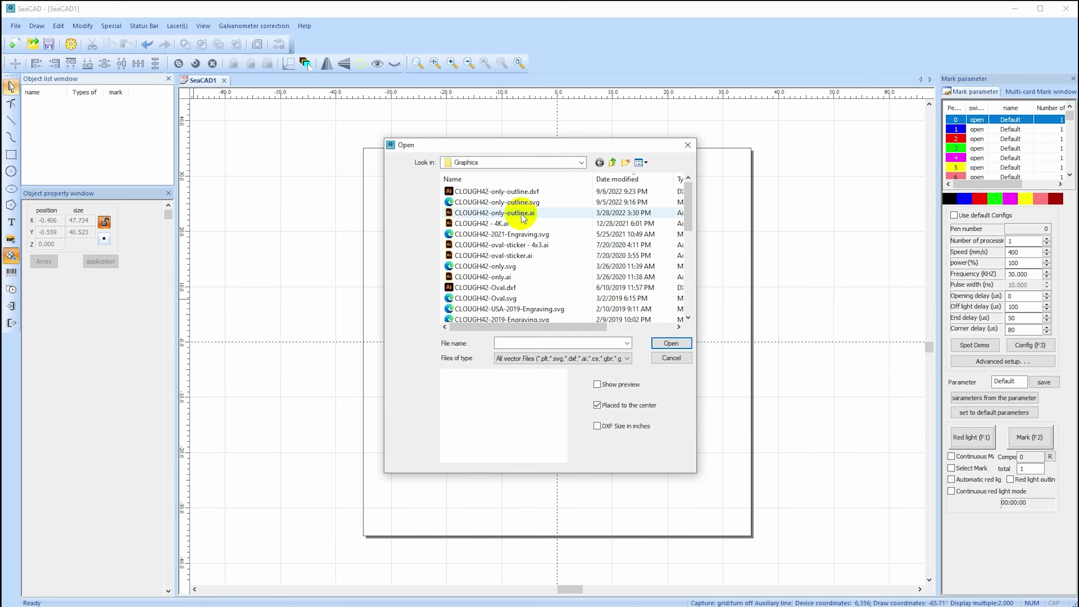
pyautogui.click(512, 213)
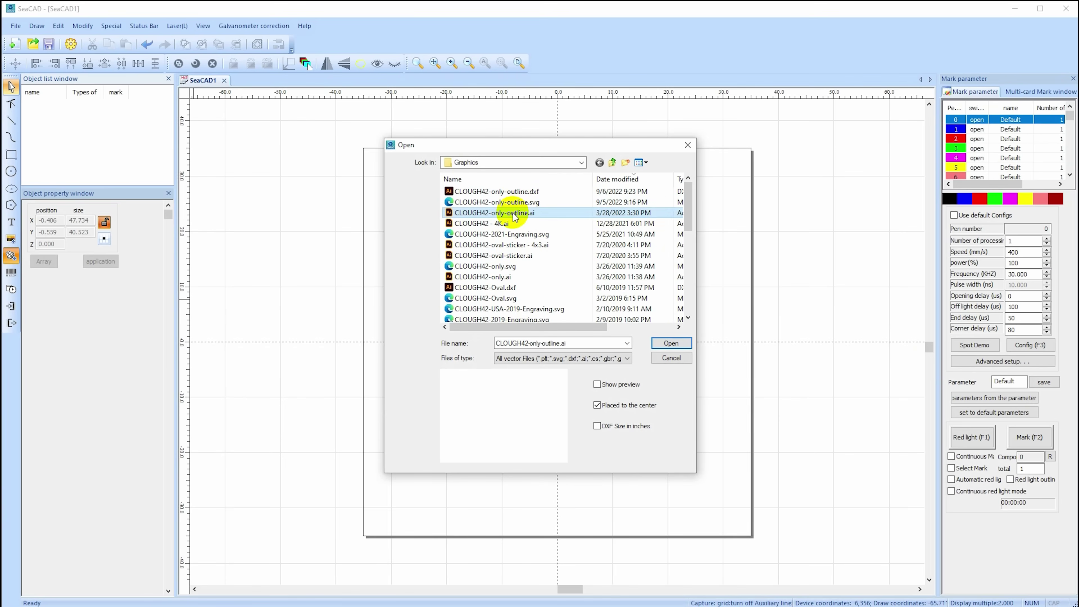
pyautogui.click(668, 342)
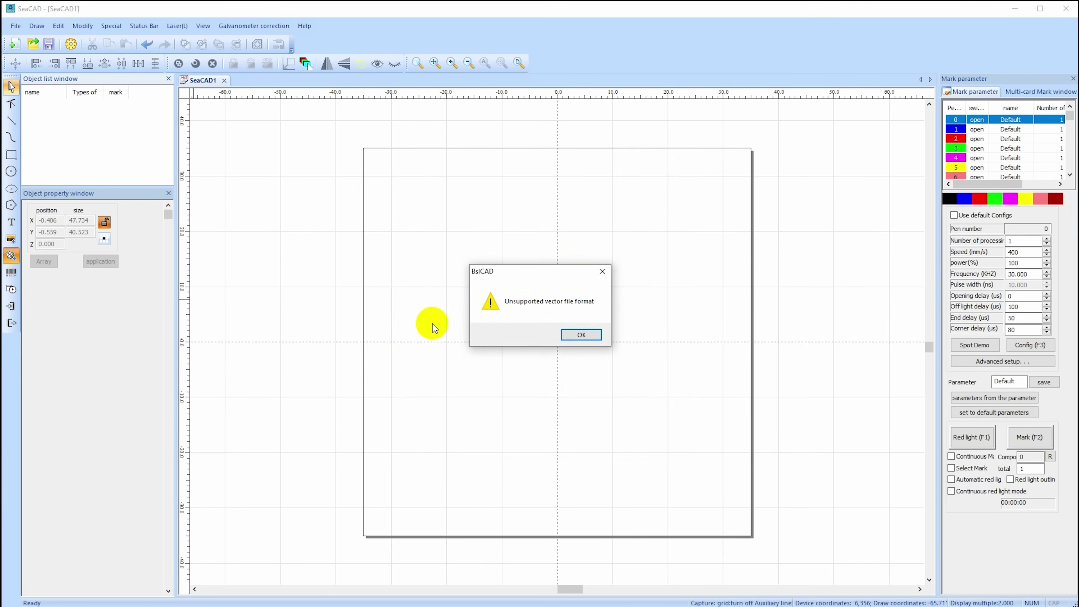
pyautogui.click(581, 335)
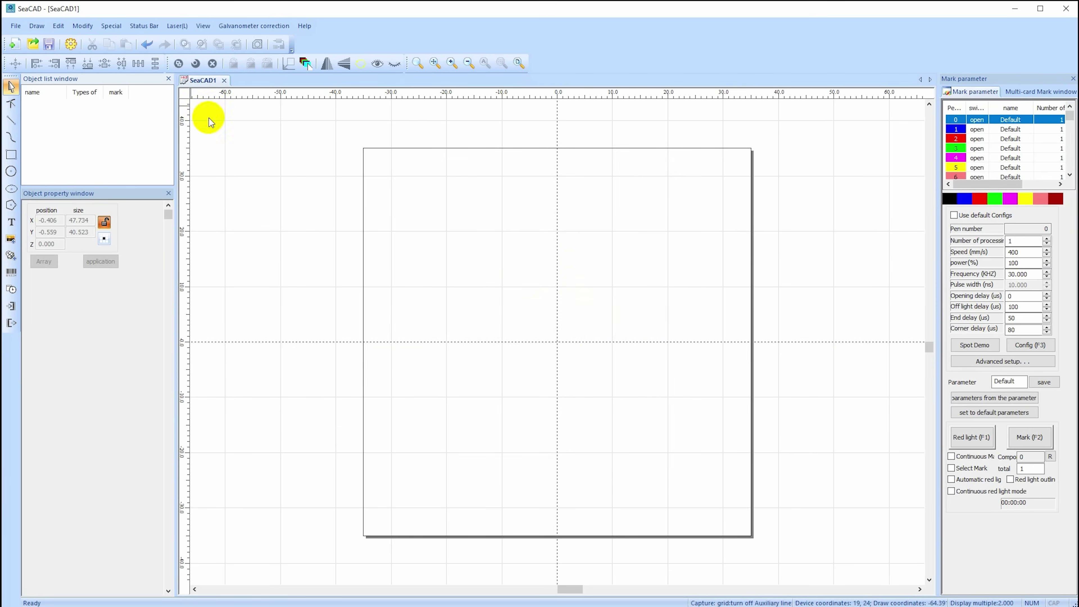
# Step: Import the vector file CLOUGH42-only-outline.svg from the Graphics folder and view its full extent around the work area
pyautogui.click(10, 257)
pyautogui.click(531, 202)
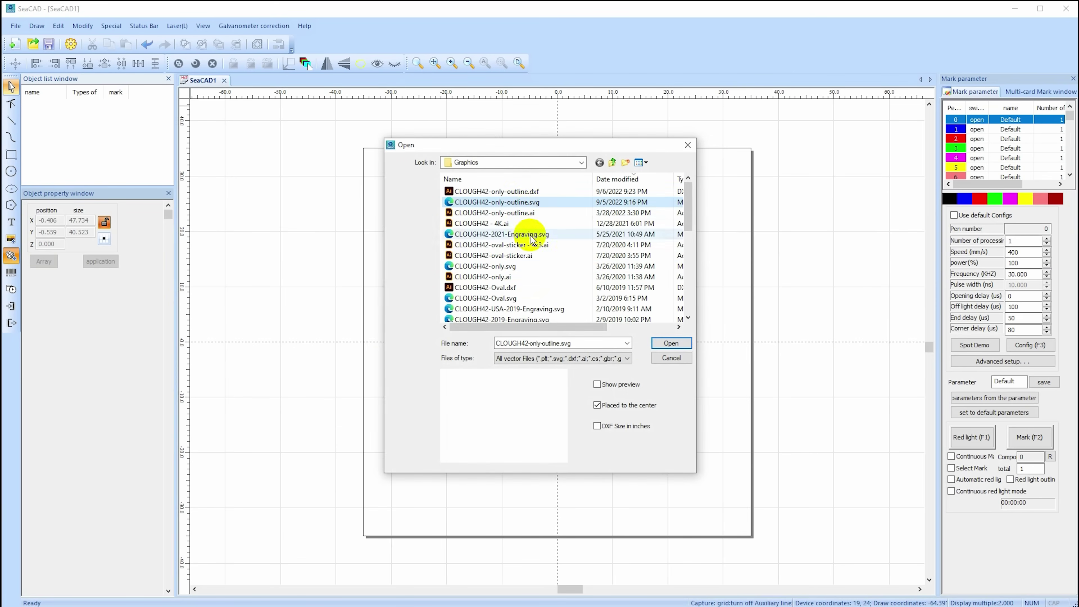
pyautogui.click(672, 343)
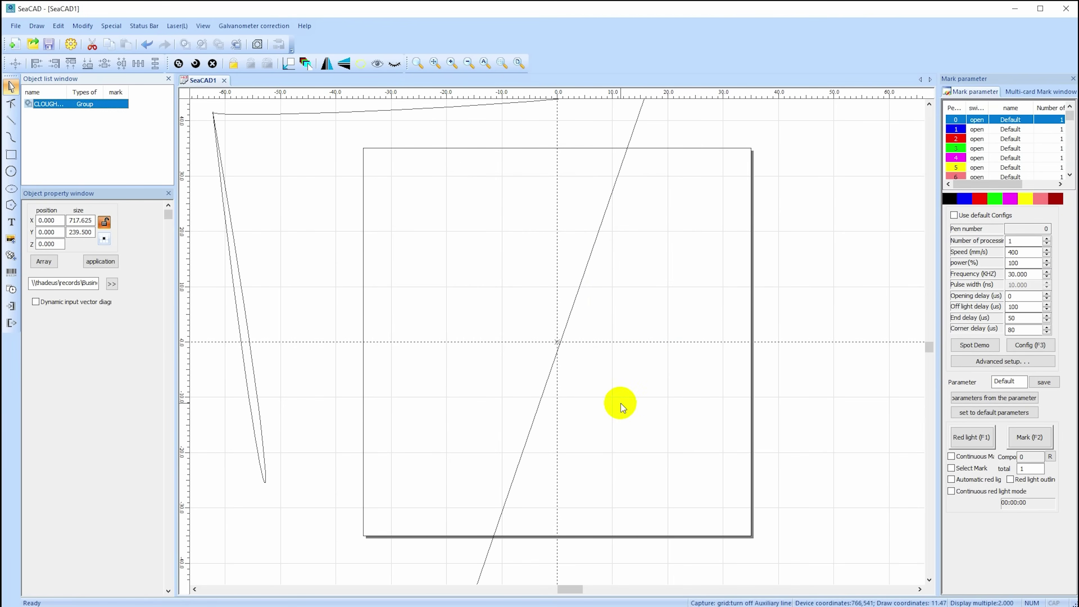
pyautogui.scroll(-5, 597, 389)
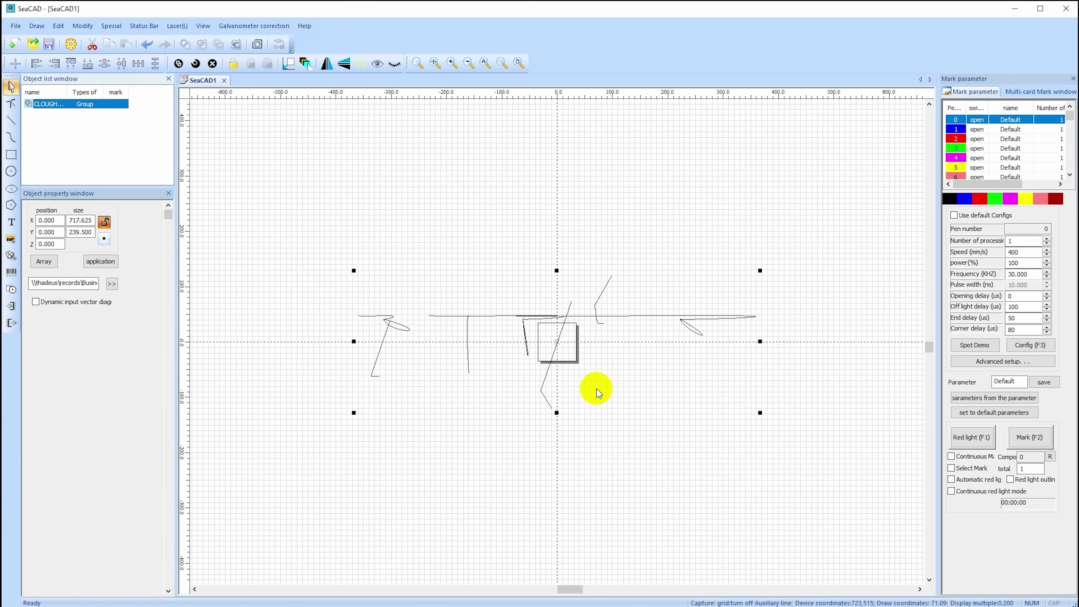
pyautogui.scroll(1, 597, 389)
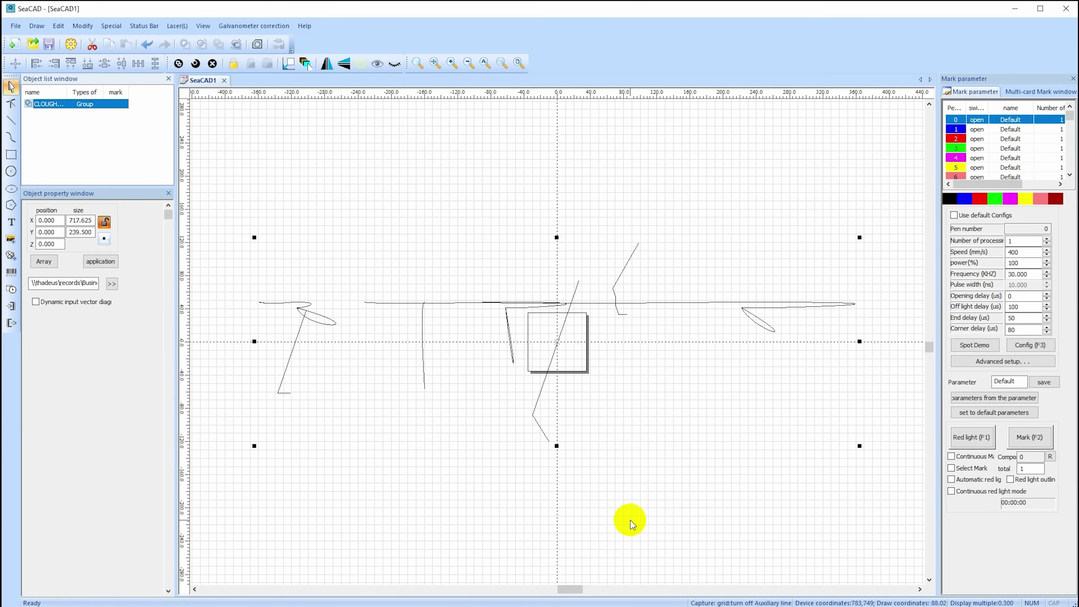
# Step: Delete the imported SVG outline and import CLOUGH42-only-outline.dxf from the Graphics folder, placed to the center
pyautogui.press('Delete')
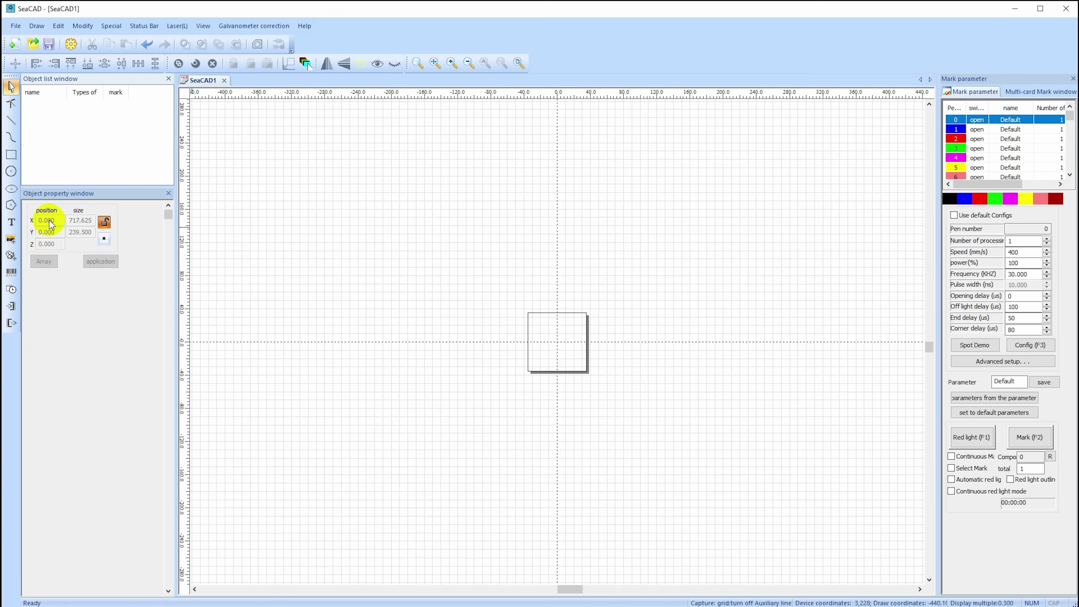
pyautogui.click(11, 257)
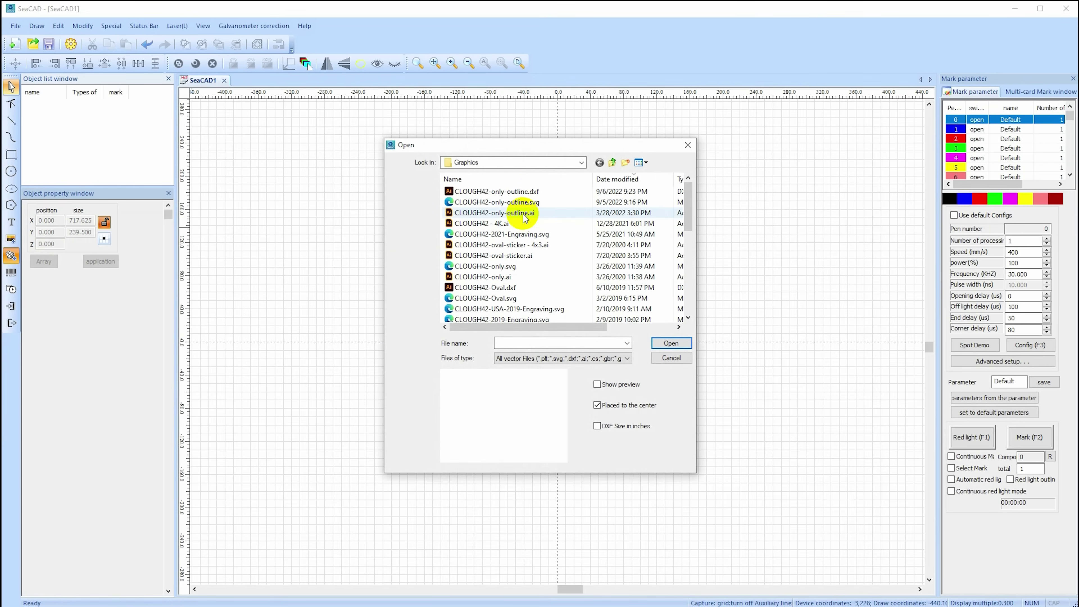
pyautogui.click(527, 191)
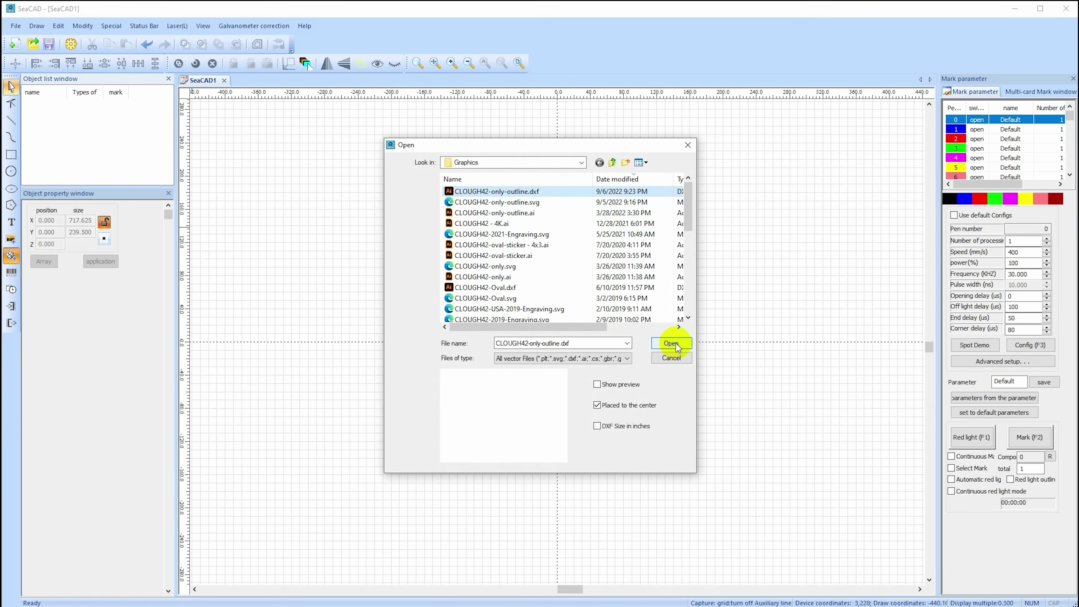
pyautogui.click(671, 343)
# Step: Enlarge the imported CLOUGH42 outline to about 37.2 by 8.3 mm and move it back near the work area's center
pyautogui.scroll(5, 556, 344)
pyautogui.moveTo(592, 330); pyautogui.dragTo(840, 275)
pyautogui.moveTo(683, 313); pyautogui.dragTo(523, 350)
# Step: Fill the CLOUGH42 outline using pen 0, a 0.005 mm line spacing and a 0.05 mm margin
pyautogui.click(256, 44)
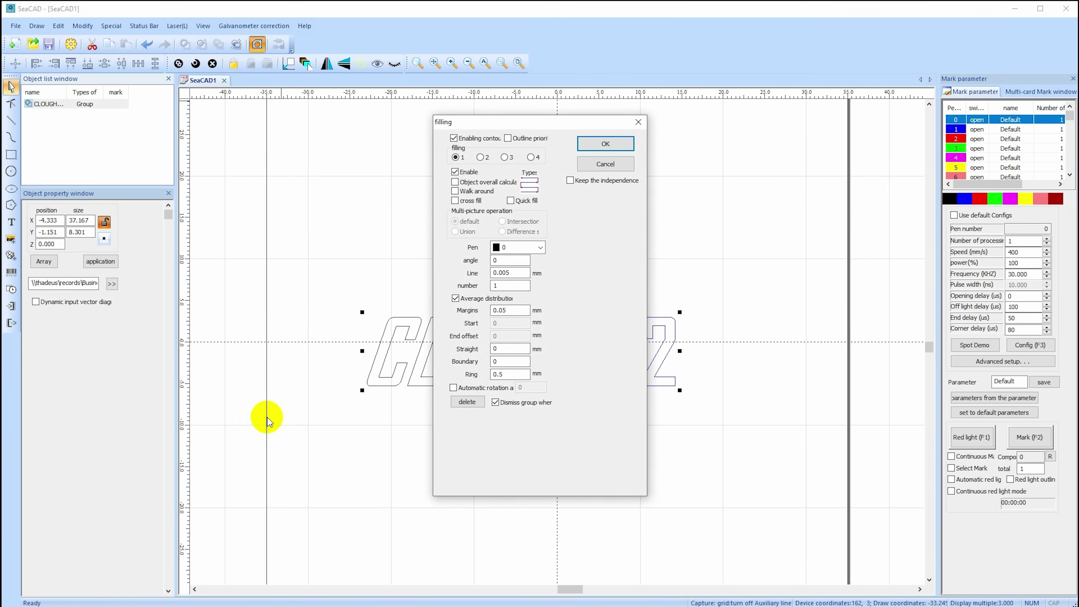
pyautogui.click(603, 147)
pyautogui.scroll(-2, 679, 444)
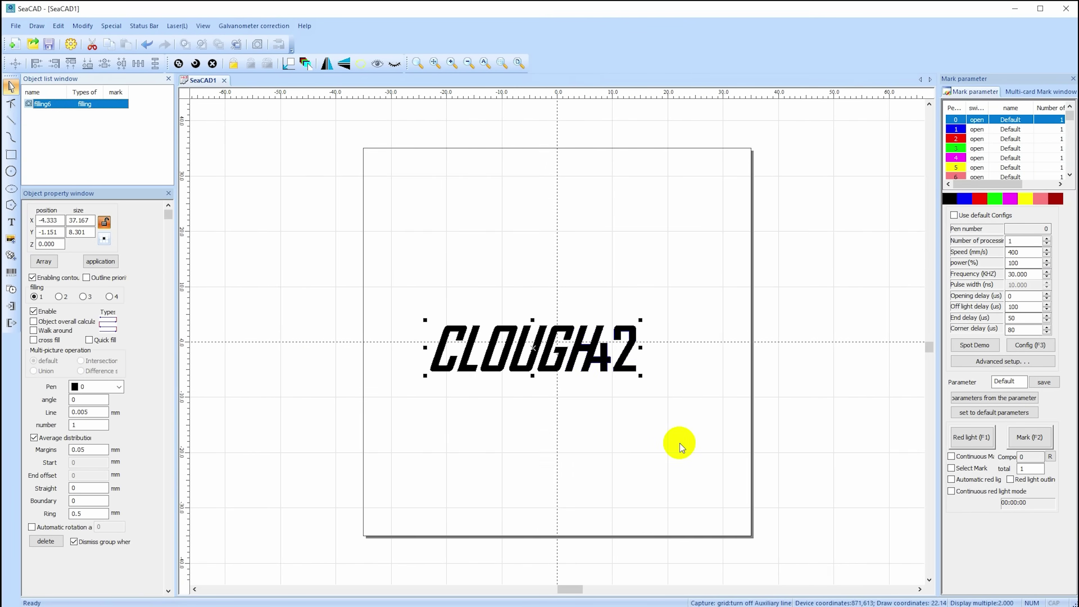
# Step: Move the filled CLOUGH42 logo to the middle of the work area, at about X 0.03, Y 0.58
pyautogui.scroll(1, 679, 446)
pyautogui.click(514, 365)
pyautogui.moveTo(514, 365); pyautogui.dragTo(559, 345)
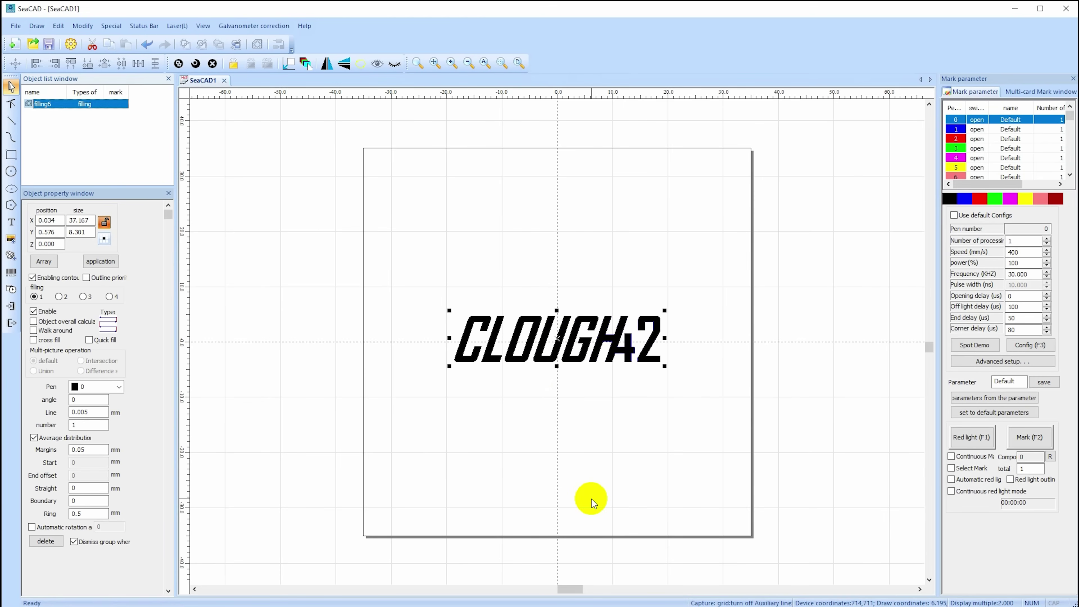